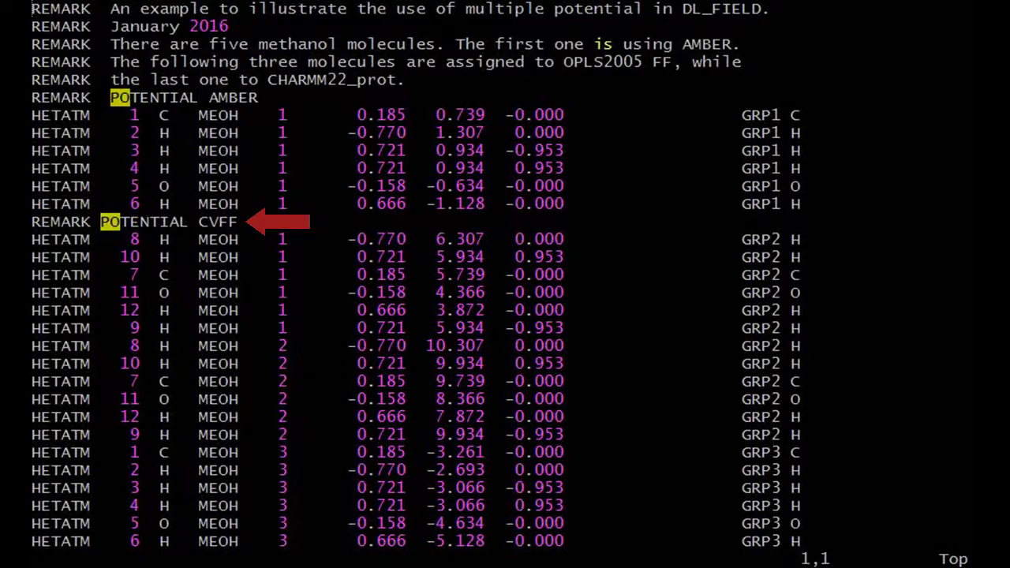
# - Jump to the end of the PDB file to review its CVFF potential section
pyautogui.hotkey('shift', 'g')
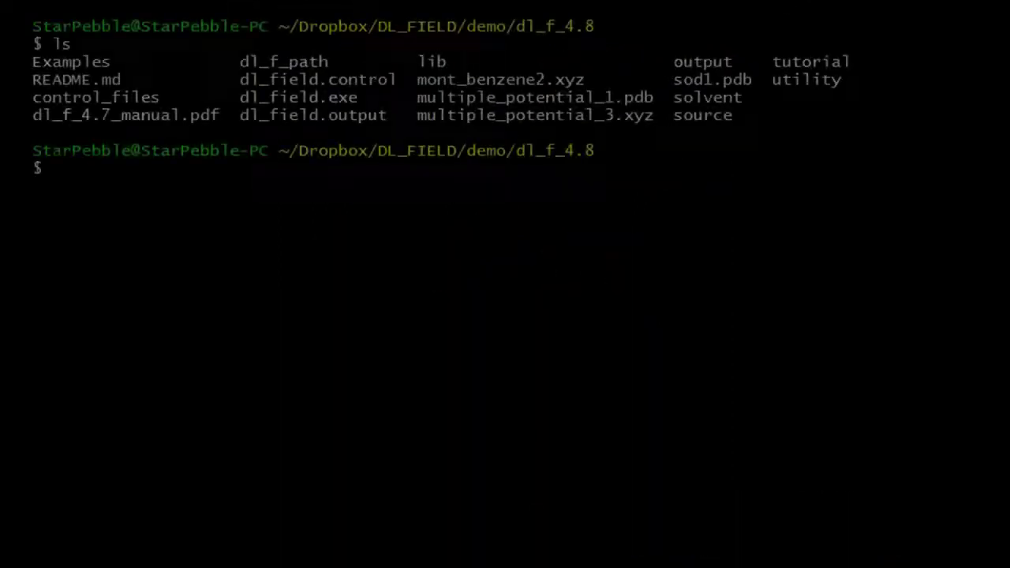
# - In dl_field.control, change the force field from charmm22_prot to multiple
pyautogui.write('vi ')
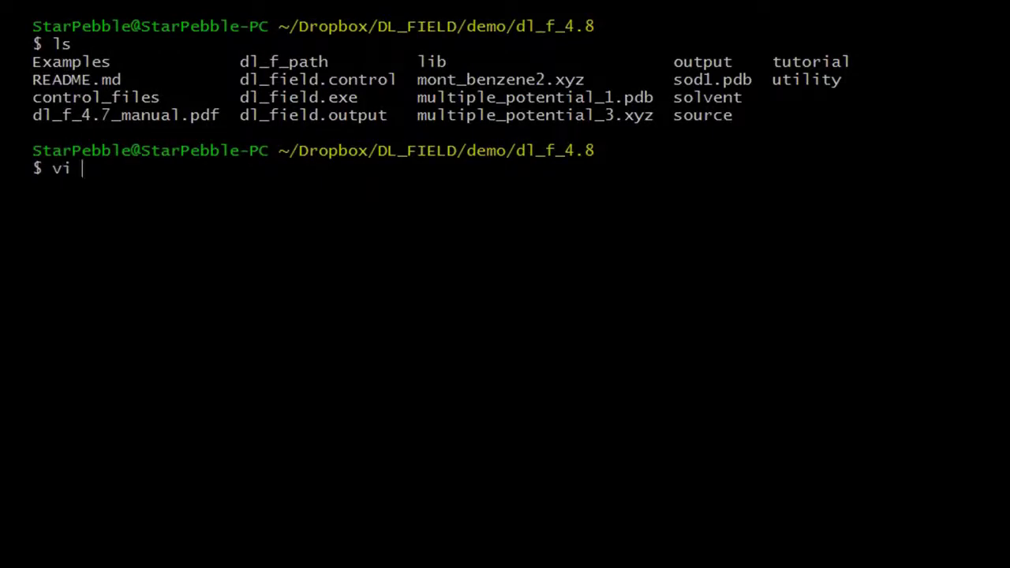
pyautogui.write('dl_field.co')
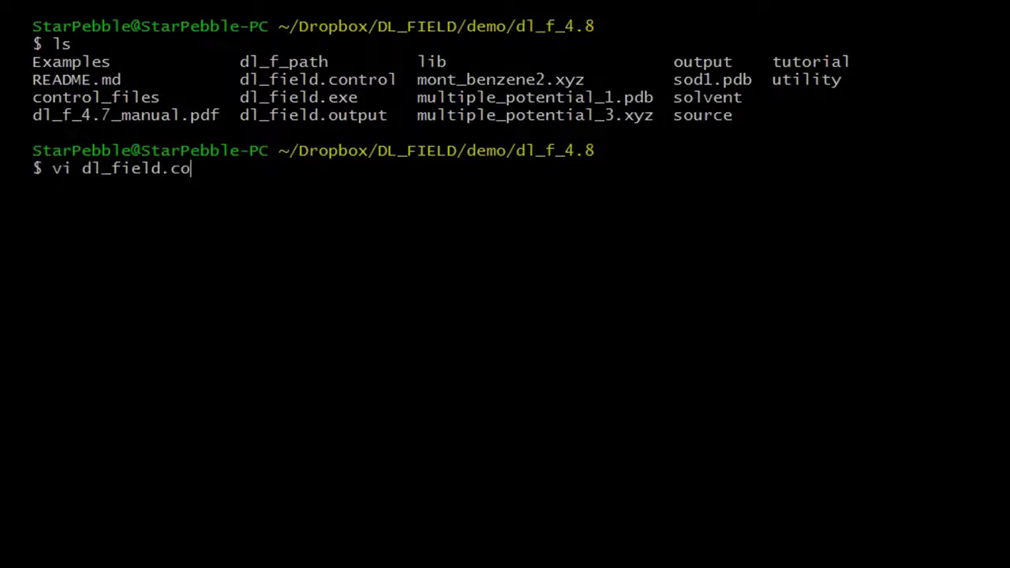
pyautogui.write('ntrol')
pyautogui.press('Return')
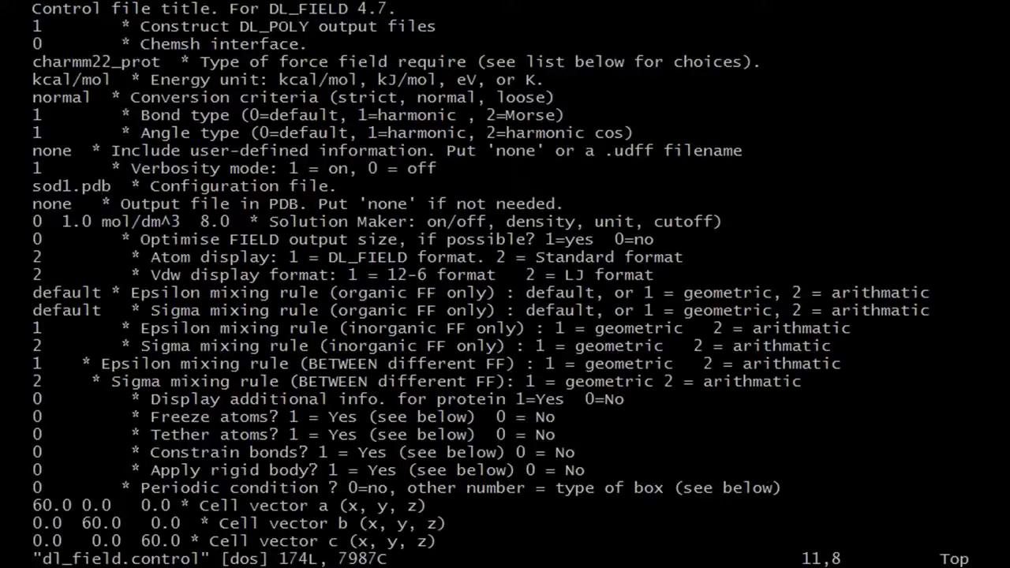
pyautogui.press('Up')
pyautogui.press('Up')
pyautogui.press('Up')
pyautogui.press('Up')
pyautogui.press('Left')
pyautogui.press('Left')
pyautogui.press('Left')
pyautogui.press('Left')
pyautogui.press('x')
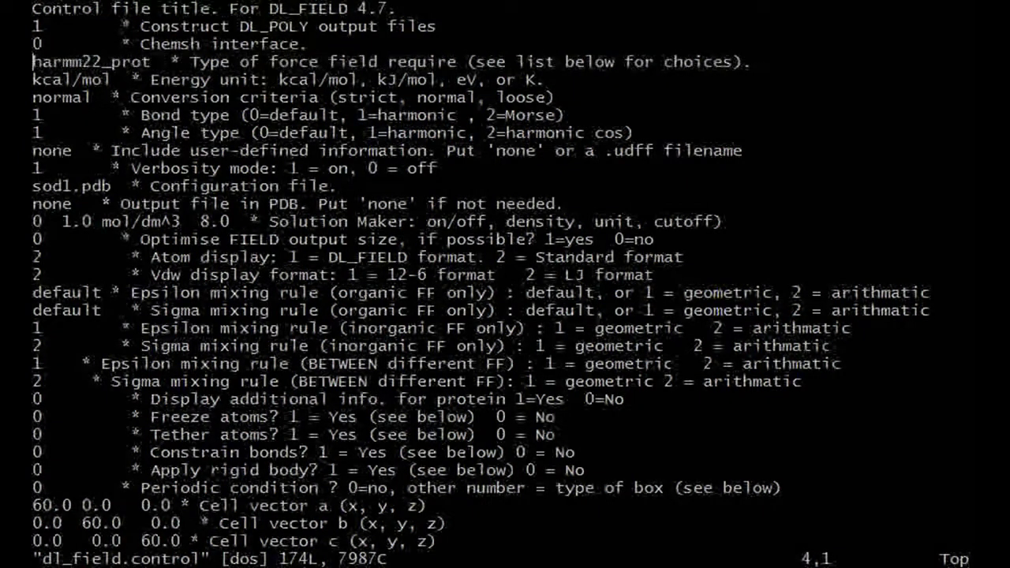
pyautogui.press('x')
pyautogui.press('x')
pyautogui.press('x')
pyautogui.press('x')
pyautogui.press('x')
pyautogui.press('x')
pyautogui.write('im')
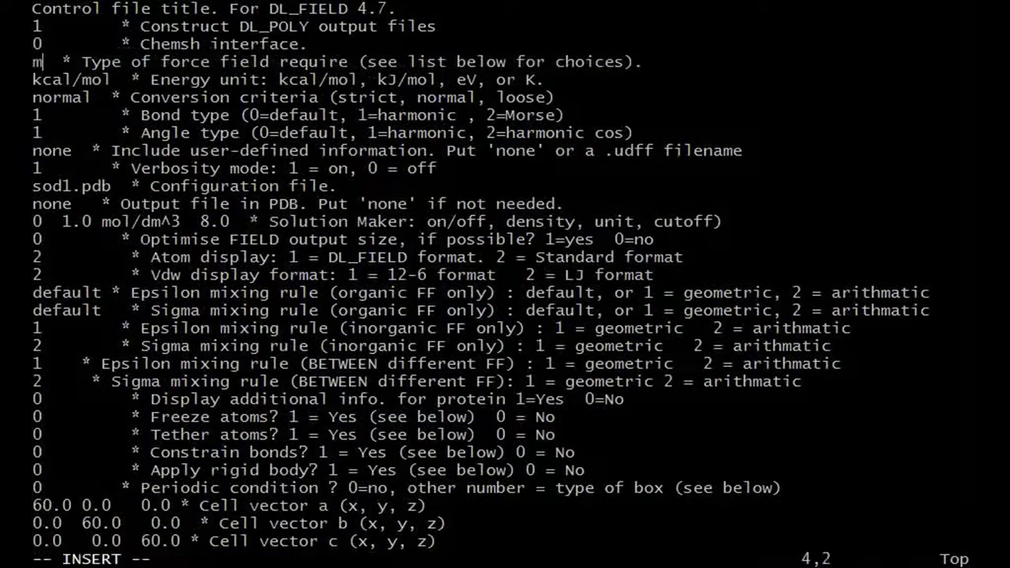
pyautogui.write('ultiple')
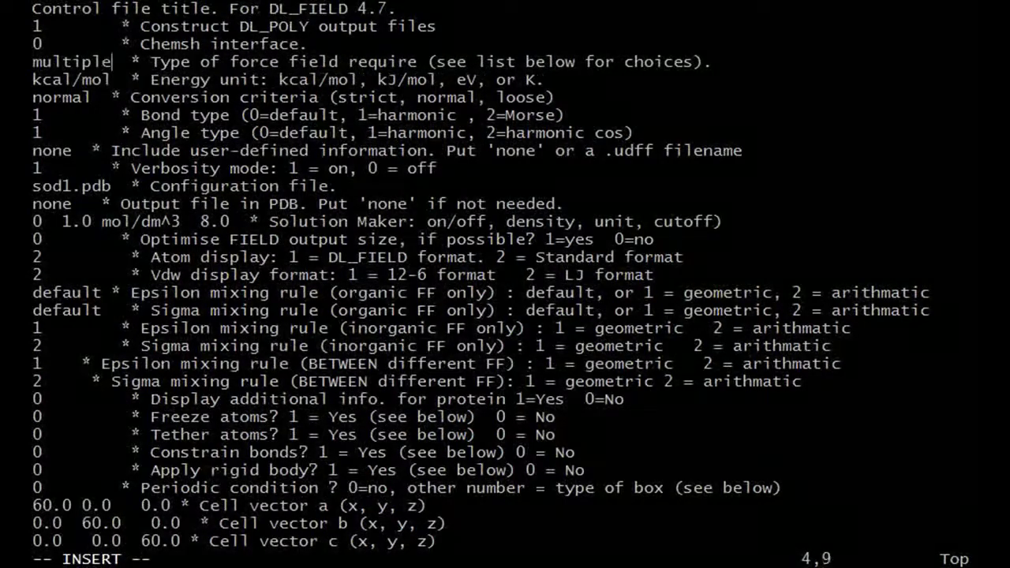
pyautogui.press('Escape')
# - Replace the sod1.pdb configuration file with multiple_potential_1.pdb and save the control file
pyautogui.press('Down')
pyautogui.press('Down')
pyautogui.press('Down')
pyautogui.press('Down')
pyautogui.press('Down')
pyautogui.press('Down')
pyautogui.press('Down')
pyautogui.press('Left')
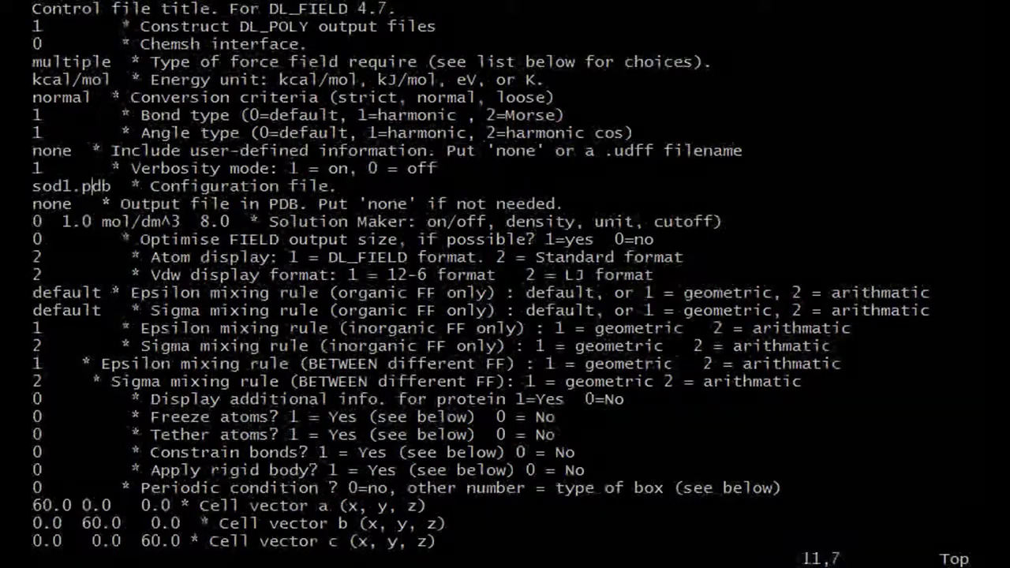
pyautogui.press('0')
pyautogui.press('x')
pyautogui.press('x')
pyautogui.press('x')
pyautogui.press('x')
pyautogui.press('x')
pyautogui.press('x')
pyautogui.press('x')
pyautogui.write('i')
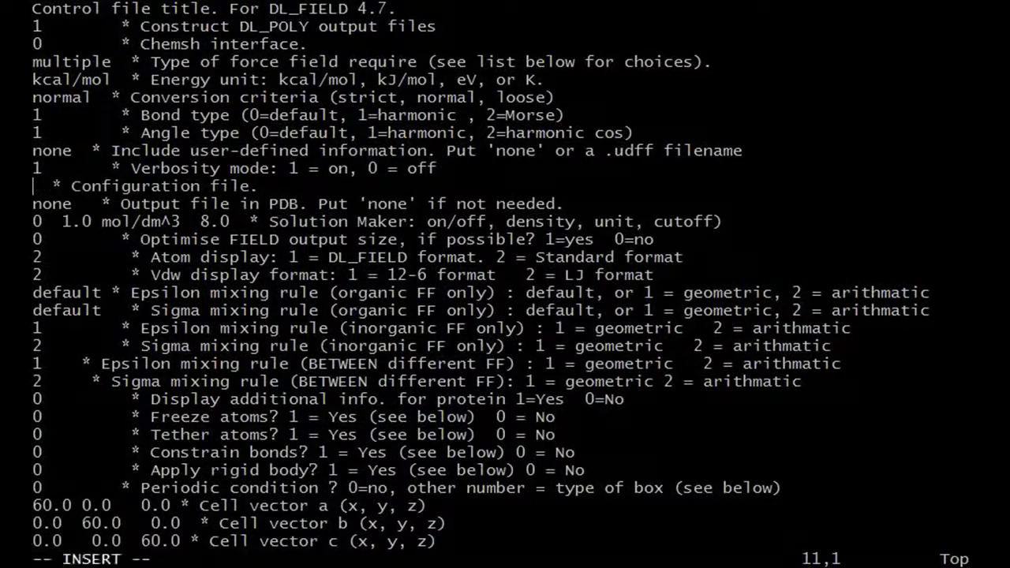
pyautogui.write('multiple_p  ')
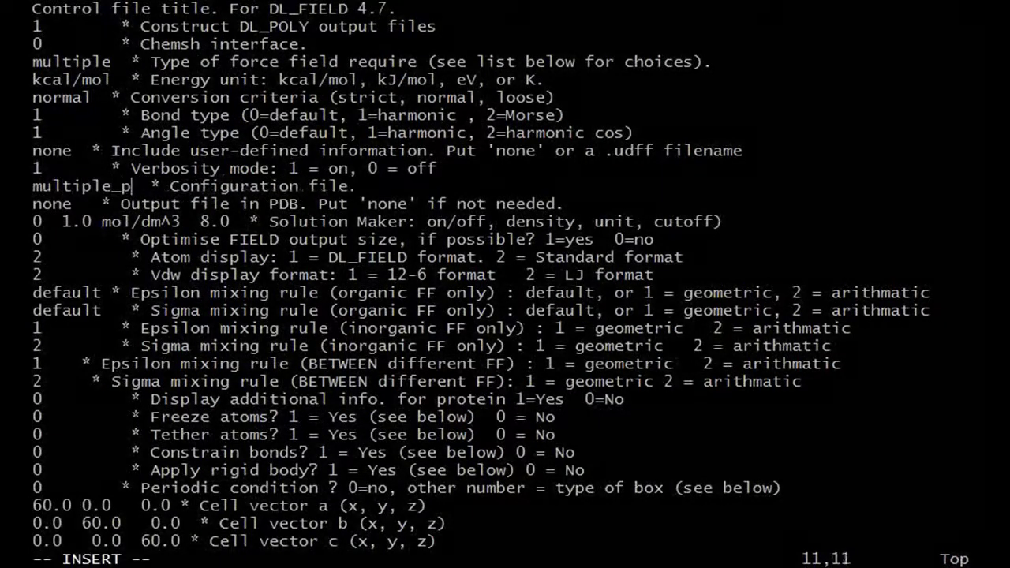
pyautogui.write('otential_1.')
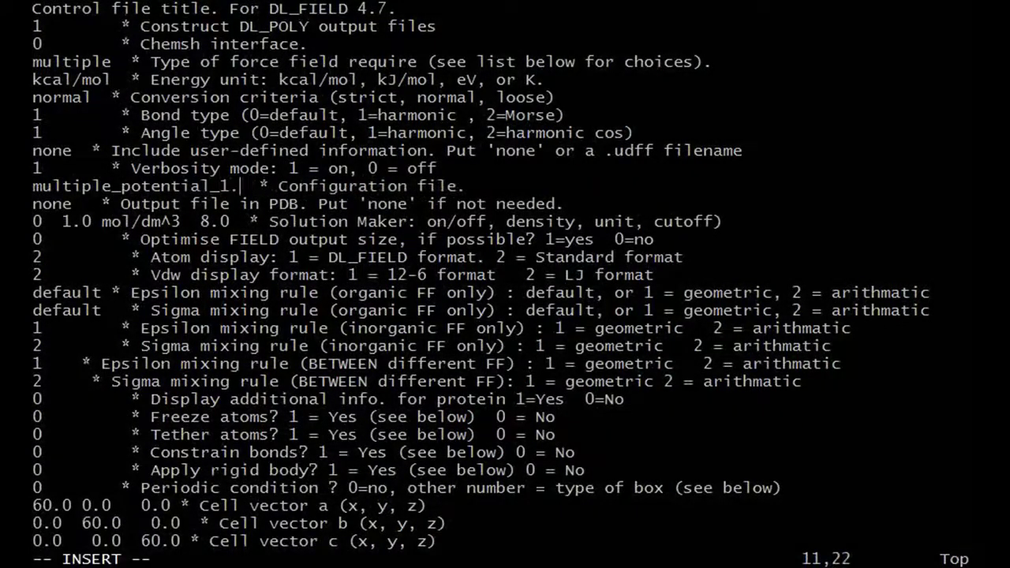
pyautogui.write('pdb')
pyautogui.press('Escape')
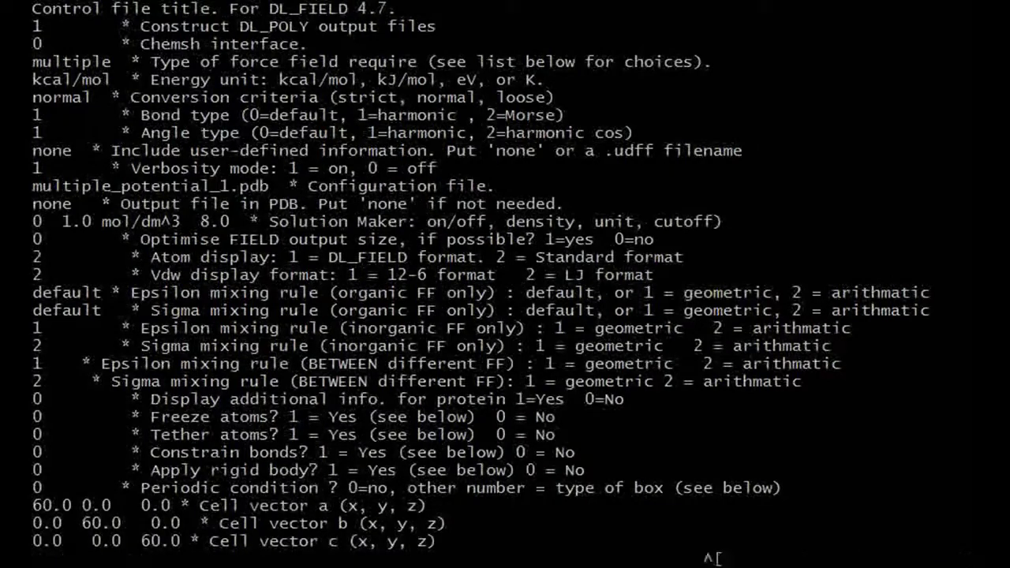
pyautogui.write(':w')
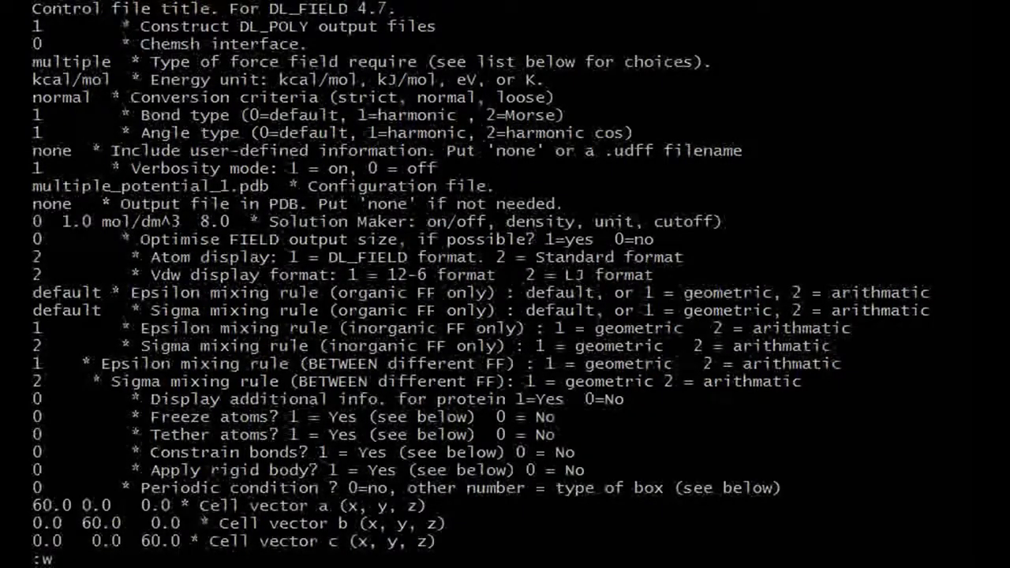
pyautogui.write('q')
pyautogui.press('Return')
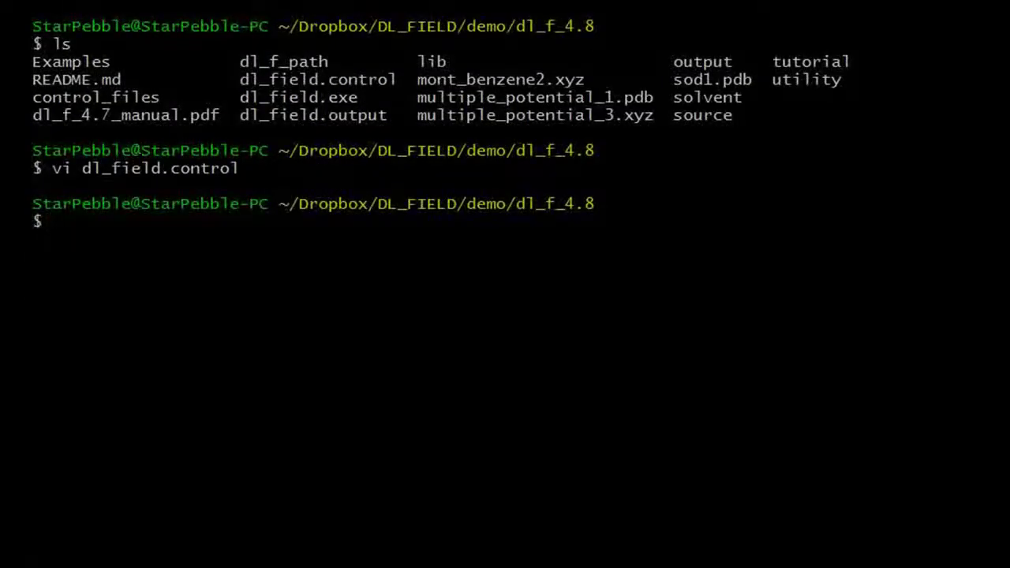
# - Run ./dl_field with the updated multiple-force-field control file
pyautogui.write('./')
pyautogui.write('dl_fiel')
pyautogui.write('d')
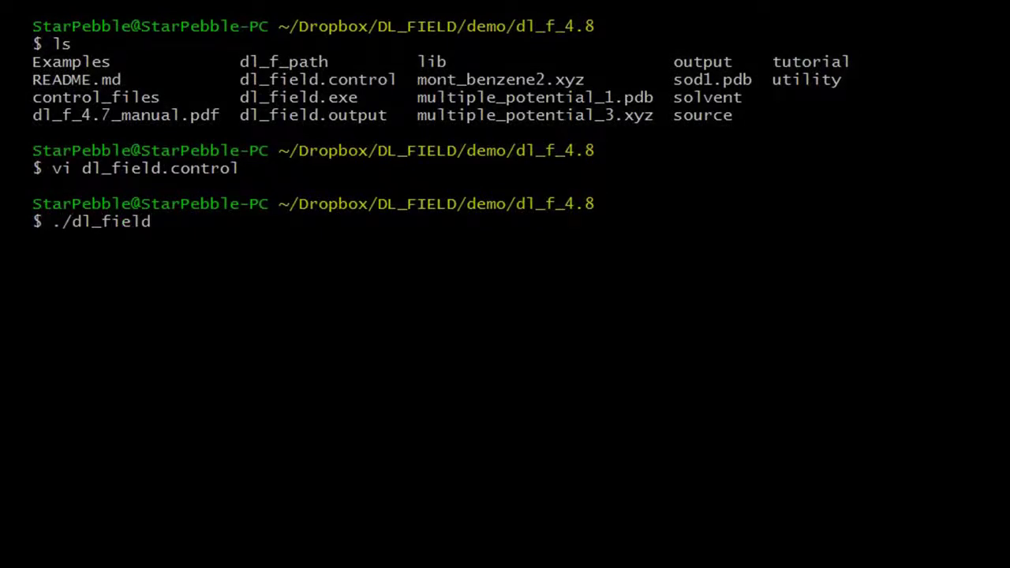
pyautogui.press('Return')
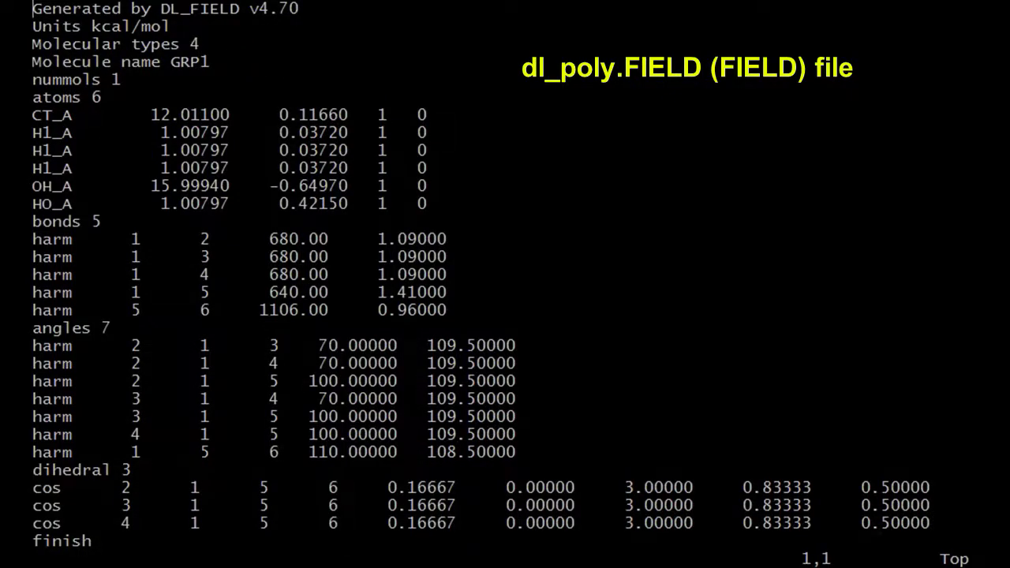
# - Scroll the FIELD file through GRP2, GRP3 and GRP4 down to the vdw pair entries
pyautogui.press('Down')
pyautogui.press('Down')
pyautogui.press('Down')
pyautogui.press('Down')
pyautogui.press('Down')
pyautogui.press('Down')
pyautogui.press('Down')
pyautogui.press('Down')
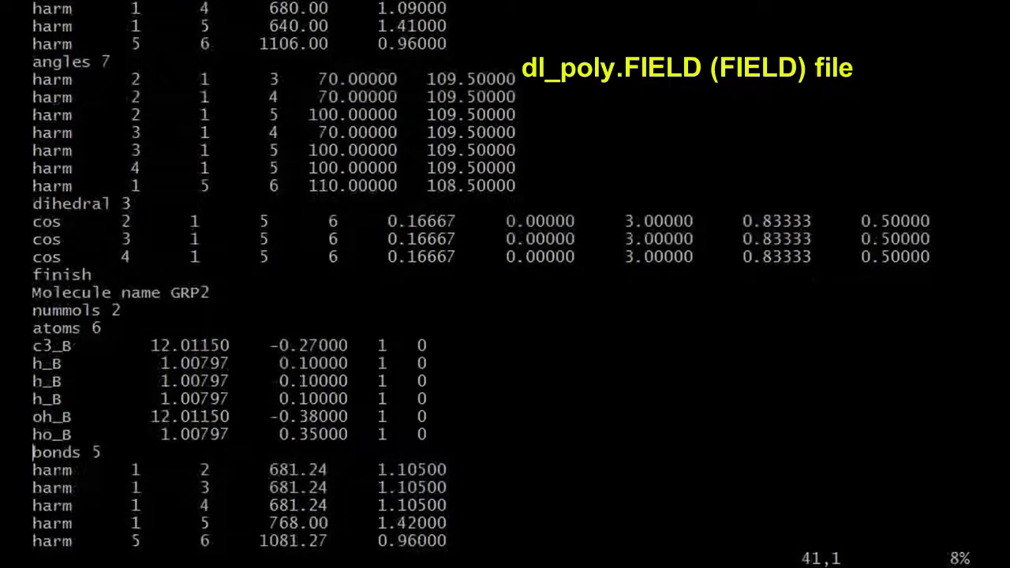
pyautogui.press('Down')
pyautogui.press('Down')
pyautogui.press('Down')
pyautogui.press('Down')
pyautogui.press('Down')
pyautogui.press('Down')
pyautogui.press('Down')
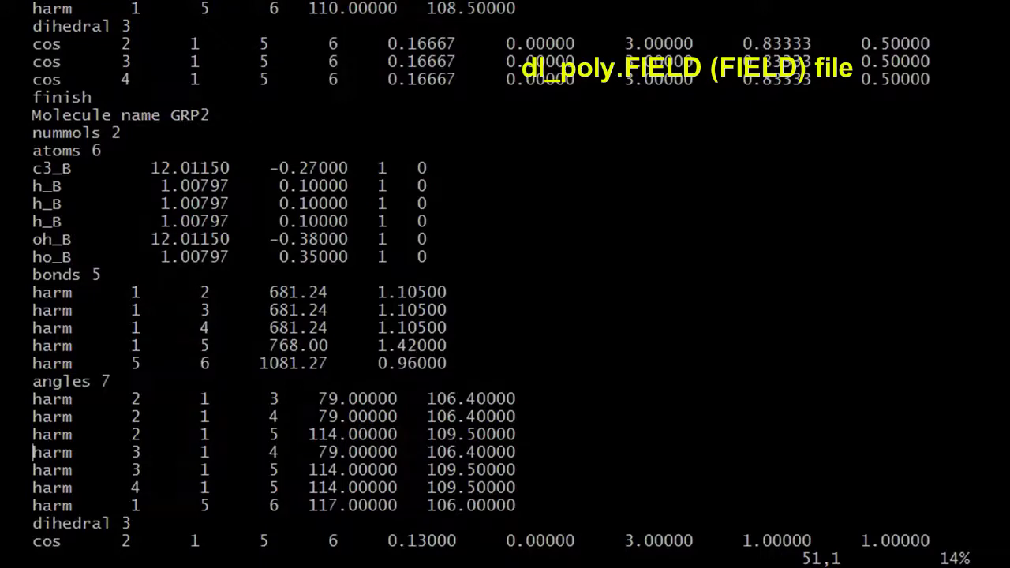
pyautogui.press('Down')
pyautogui.press('Down')
pyautogui.press('Down')
pyautogui.press('Down')
pyautogui.press('Down')
pyautogui.press('Down')
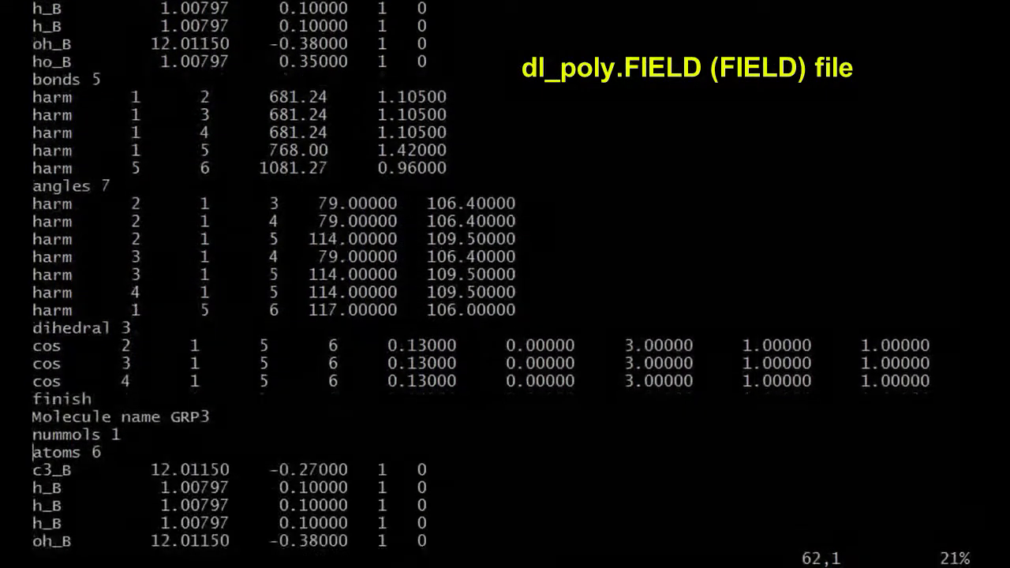
pyautogui.press('Down')
pyautogui.press('Down')
pyautogui.press('Down')
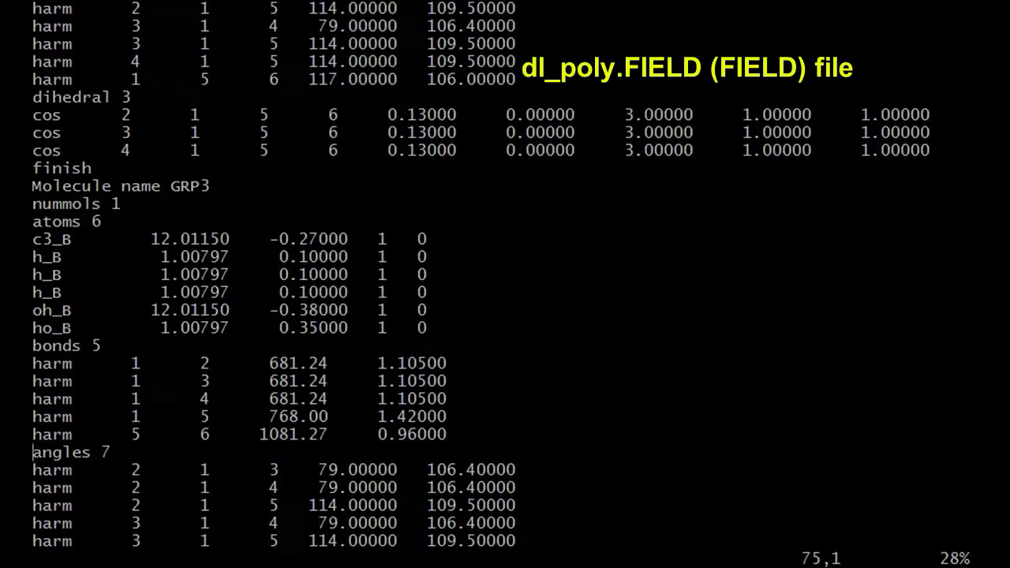
pyautogui.press('Down')
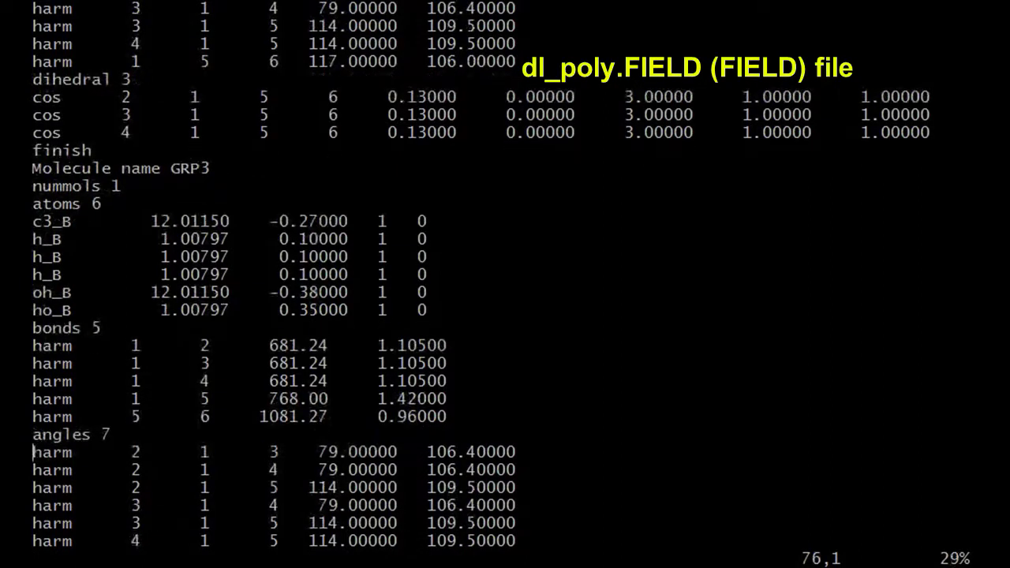
pyautogui.press('Down')
pyautogui.press('Down')
pyautogui.press('Down')
pyautogui.press('Down')
pyautogui.press('Down')
pyautogui.press('Down')
pyautogui.press('Down')
pyautogui.press('Down')
pyautogui.press('Down')
pyautogui.press('Down')
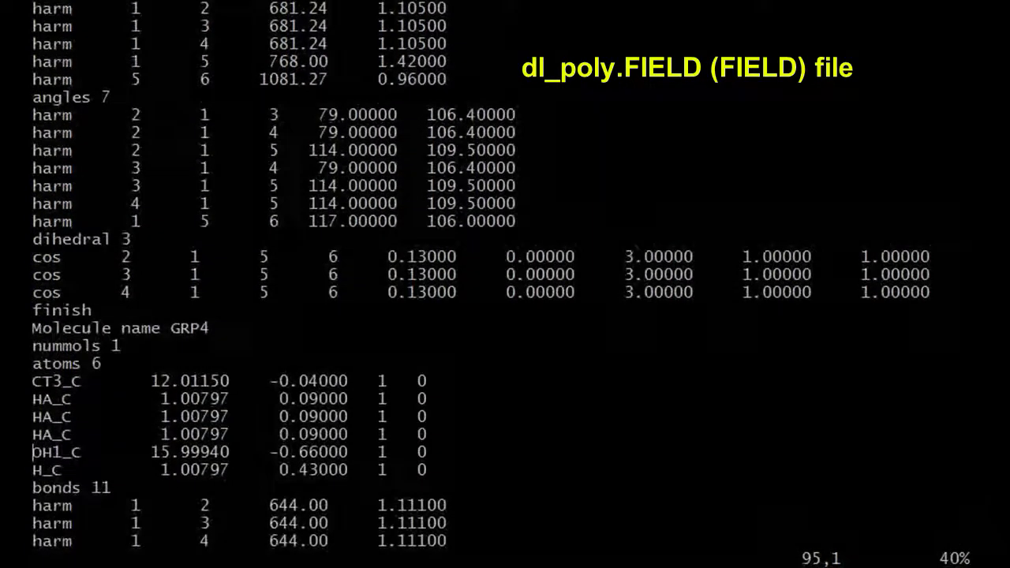
pyautogui.press('Down')
pyautogui.press('Down')
pyautogui.press('Down')
pyautogui.press('Down')
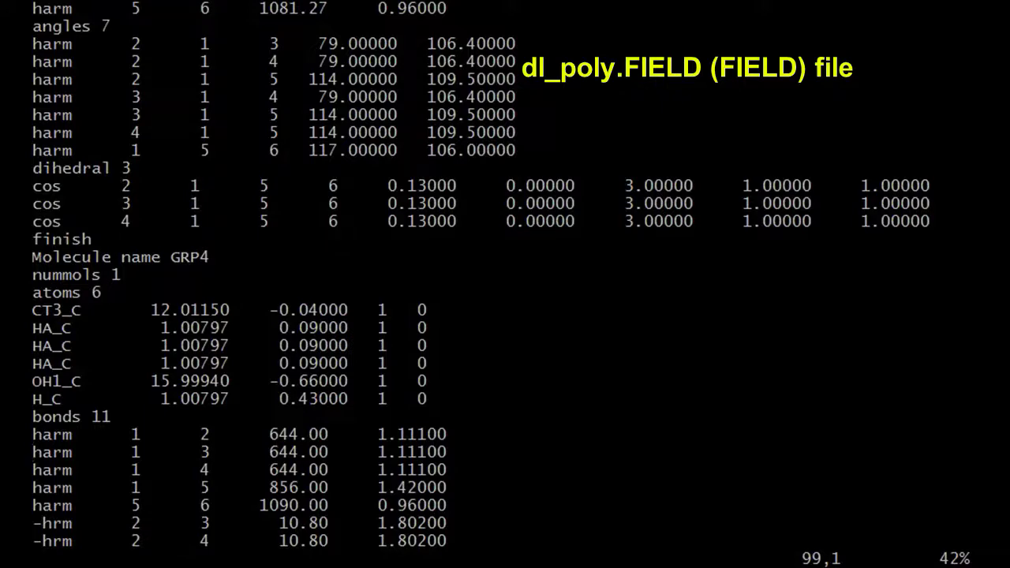
pyautogui.press('Down')
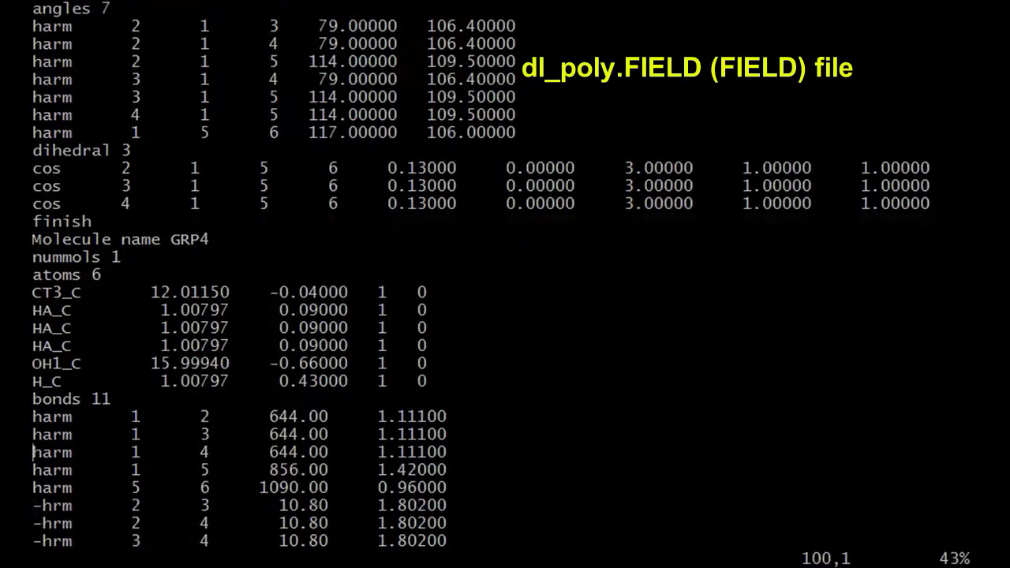
pyautogui.press('Down')
pyautogui.press('Down')
pyautogui.press('Down')
pyautogui.press('Down')
pyautogui.press('Down')
pyautogui.press('Down')
pyautogui.press('Down')
pyautogui.press('Down')
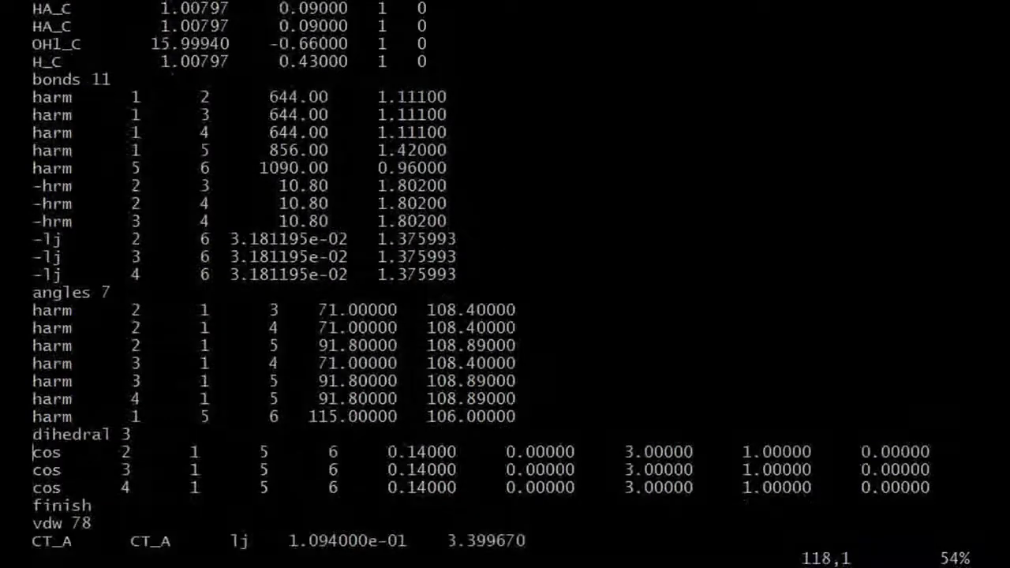
pyautogui.press('Down')
pyautogui.press('Down')
pyautogui.press('Down')
pyautogui.press('Down')
pyautogui.press('Down')
pyautogui.press('Down')
pyautogui.press('Down')
pyautogui.press('Down')
pyautogui.press('Down')
pyautogui.press('Down')
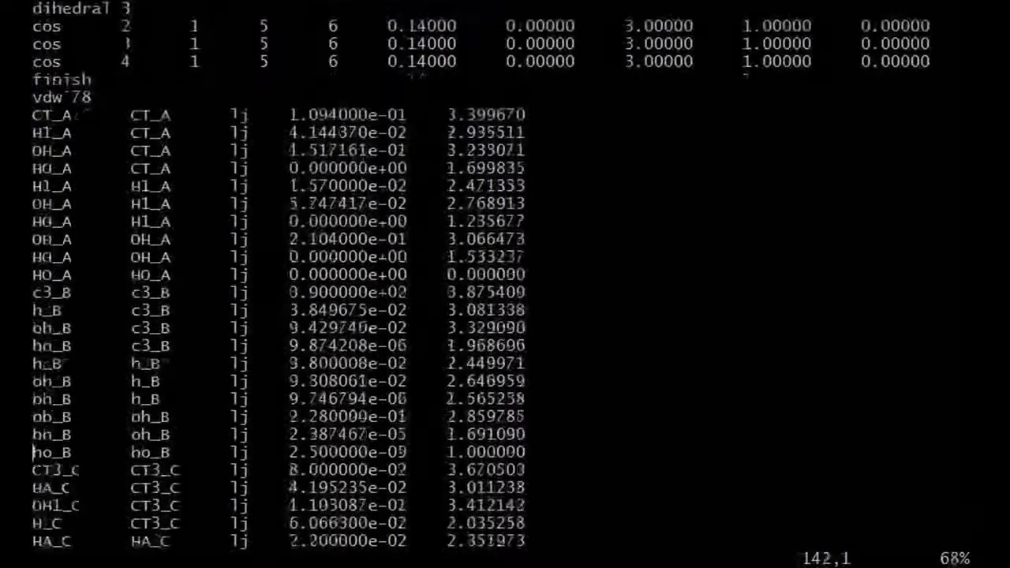
pyautogui.press('Down')
pyautogui.press('Down')
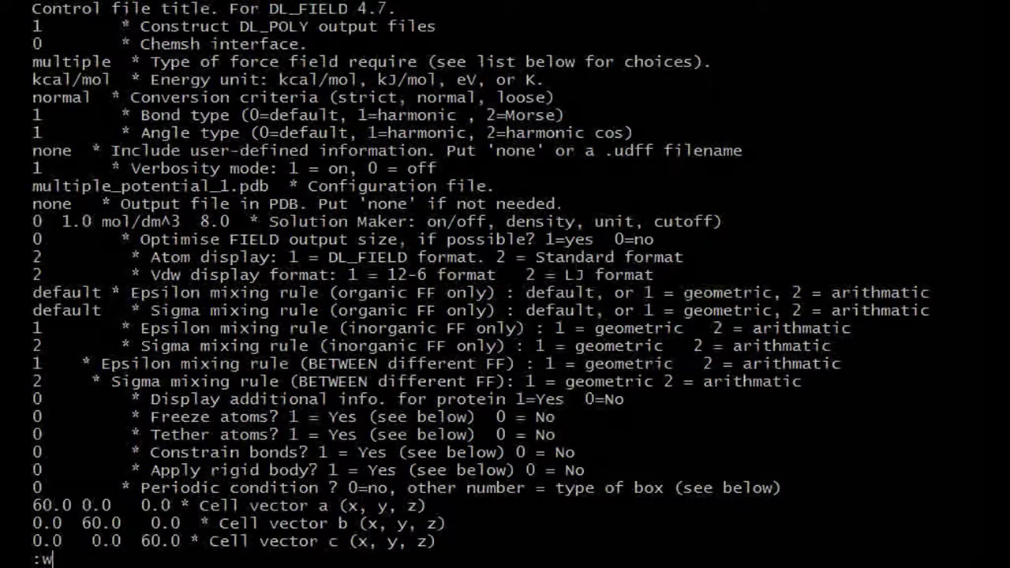
# - Hold the control file at the :w prompt while reviewing geometric-epsilon, arithmetic-sigma mixing rules
pyautogui.write('q')
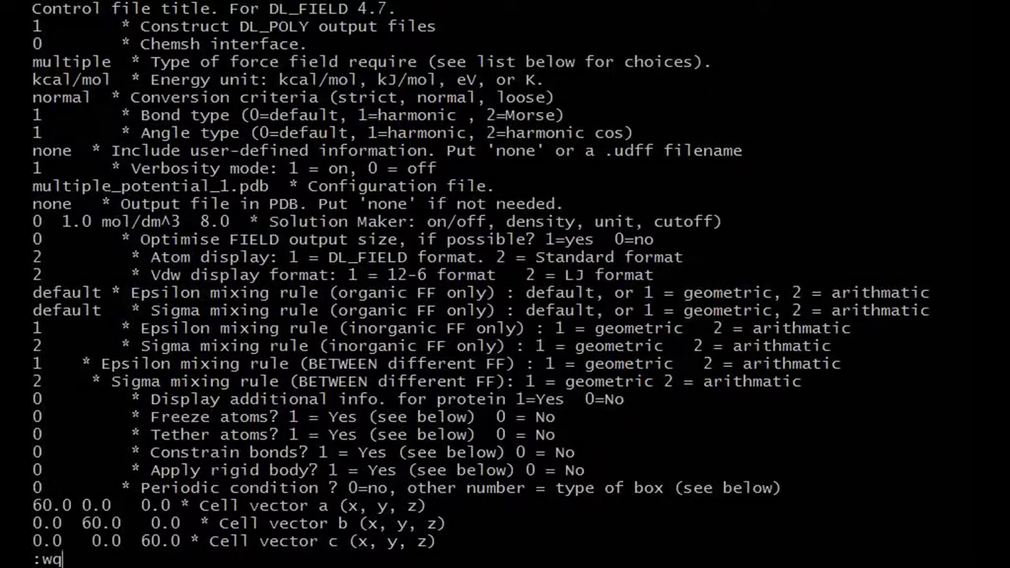
pyautogui.press('BackSpace')
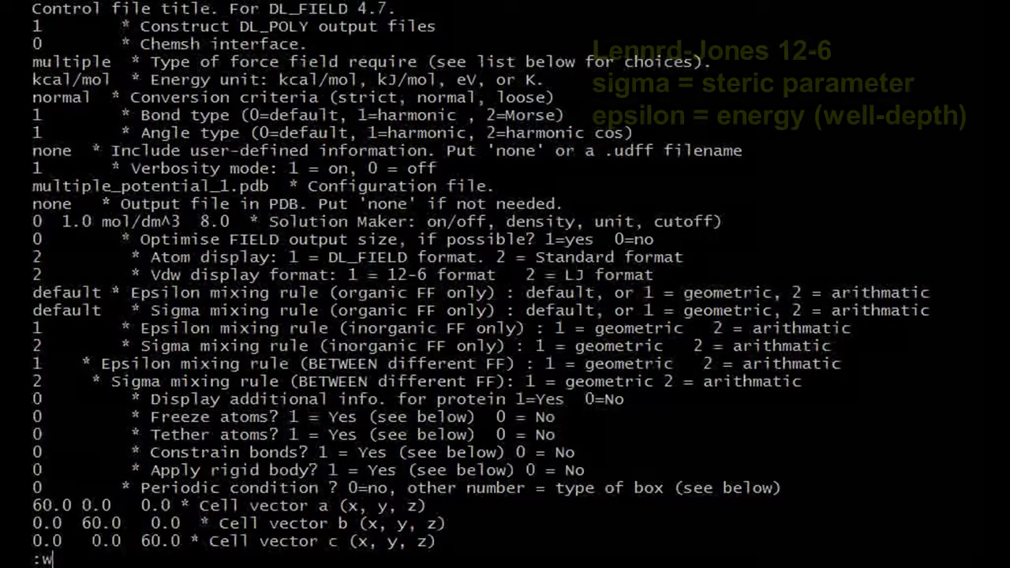
pyautogui.write('q')
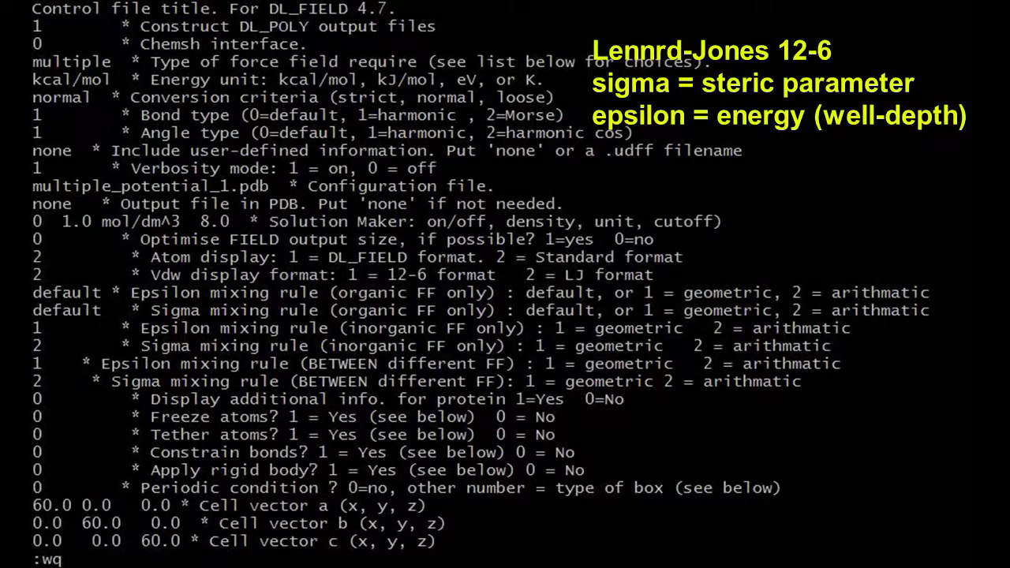
pyautogui.press('BackSpace')
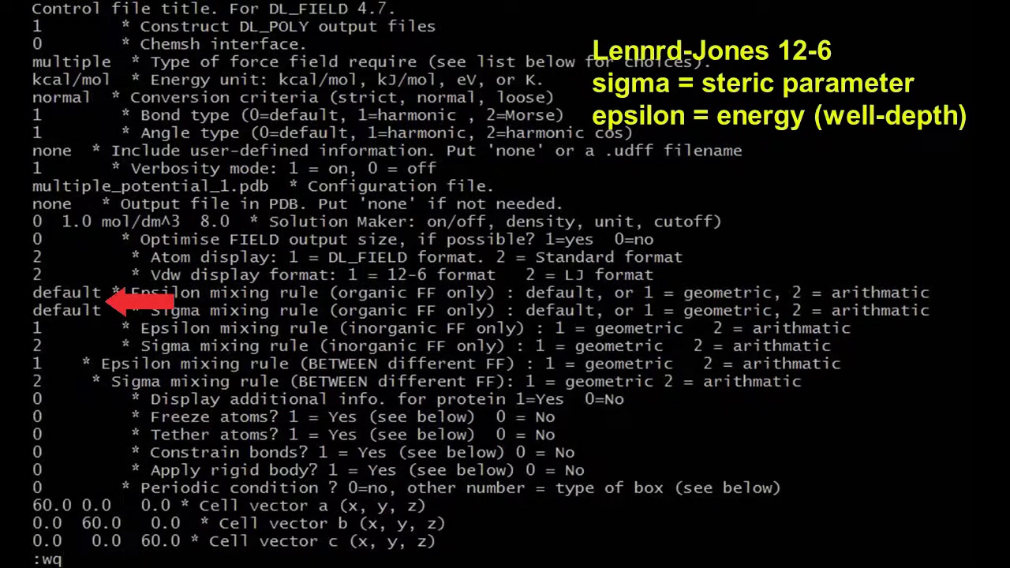
pyautogui.press('BackSpace')
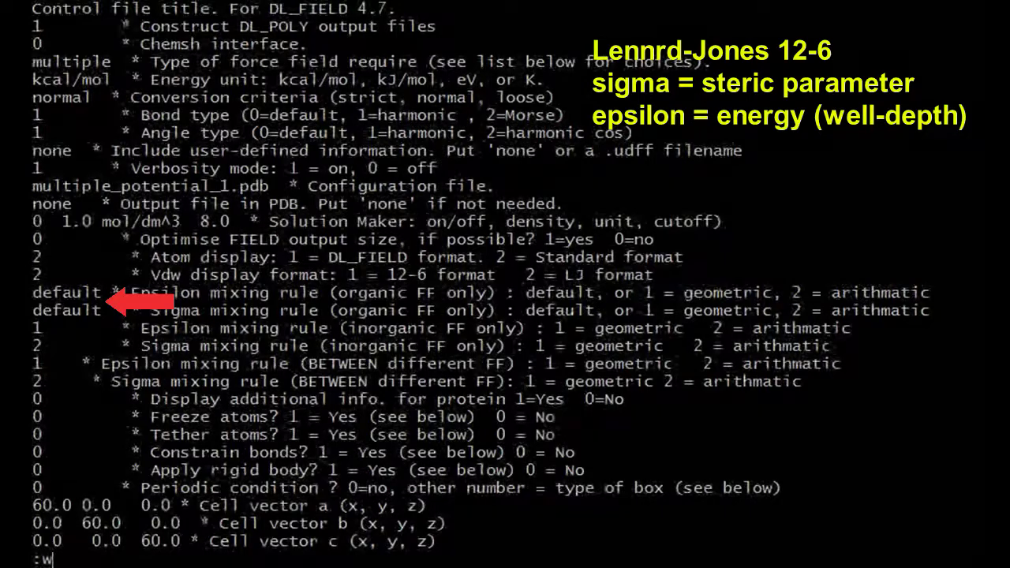
pyautogui.write('q')
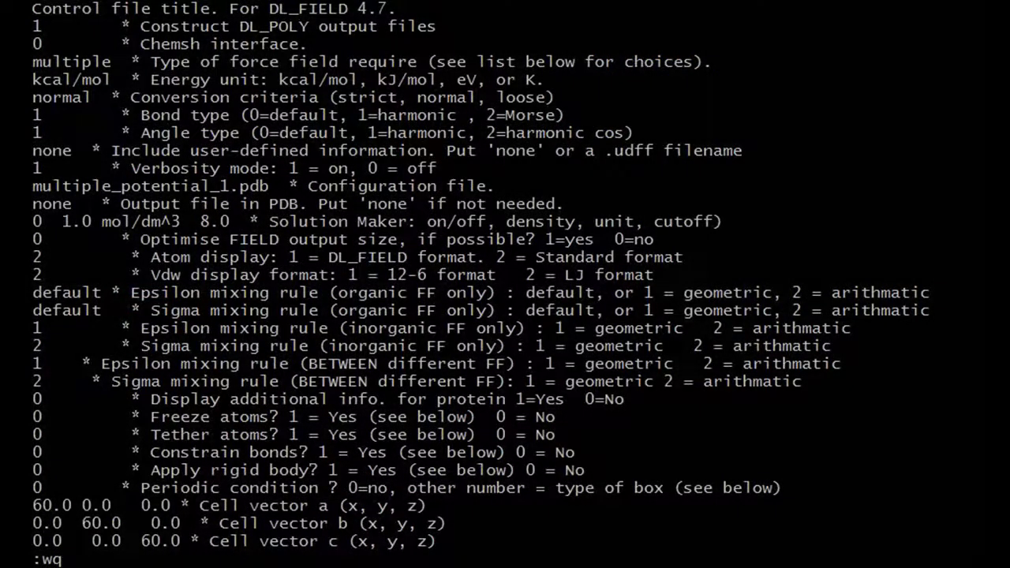
pyautogui.press('BackSpace')
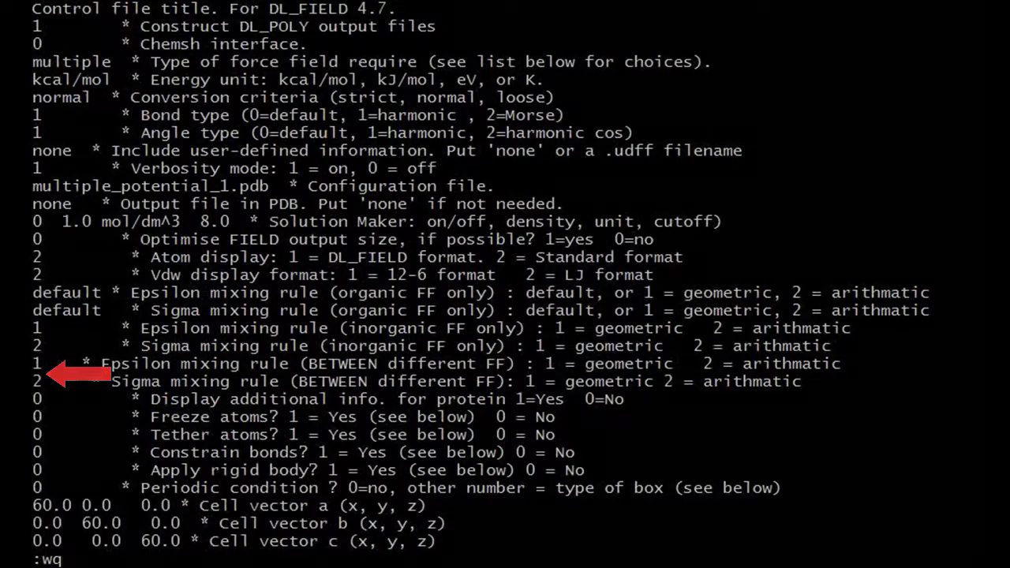
pyautogui.press('BackSpace')
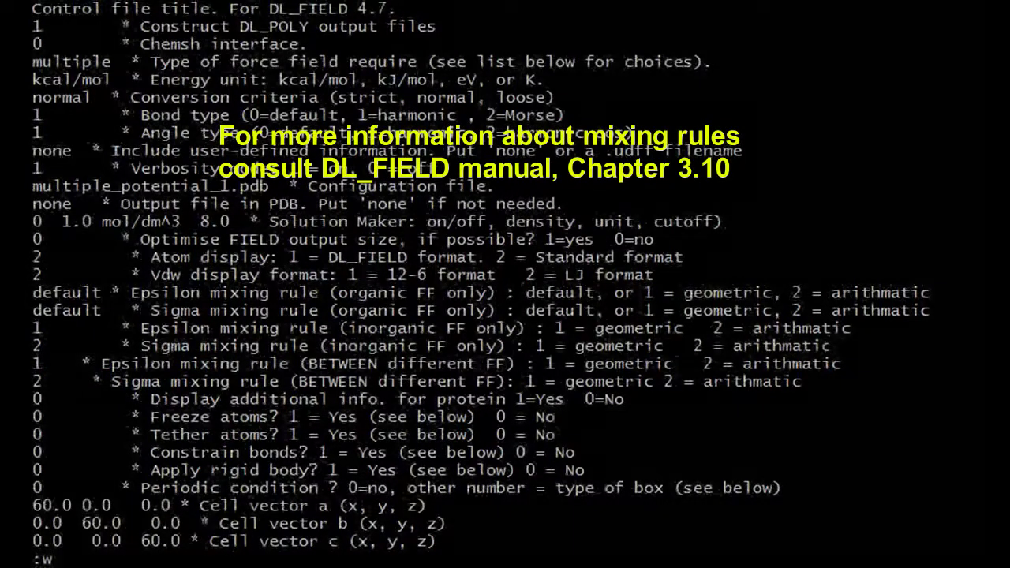
# - Complete :wq to save and exit the control file
pyautogui.write('q')
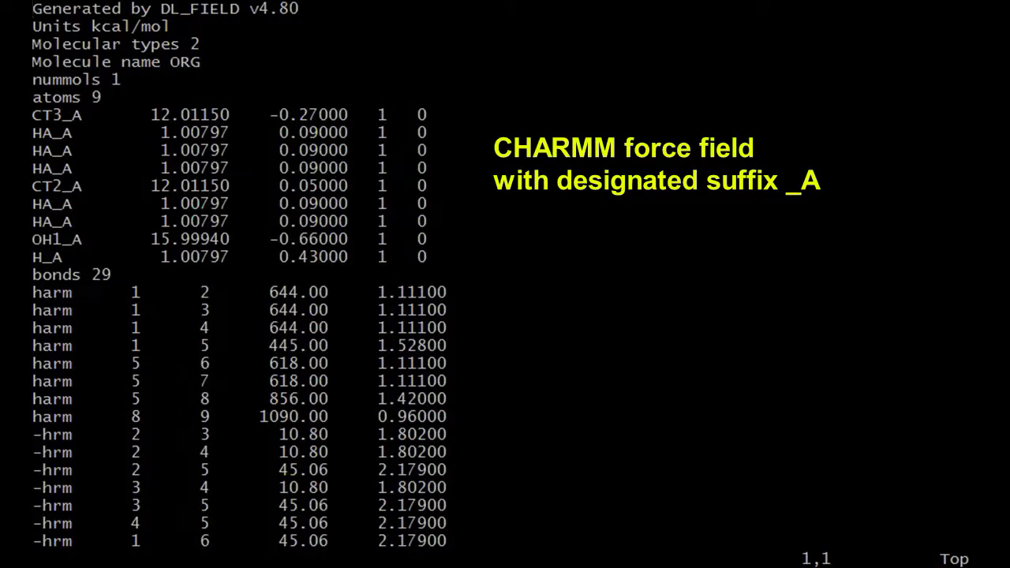
# - Scroll past the ORG molecule's bonds to the MgO atoms Mg3_B and O10_B
pyautogui.press('Down')
pyautogui.press('Down')
pyautogui.press('Down')
pyautogui.press('Down')
pyautogui.press('Down')
pyautogui.press('Down')
pyautogui.press('Down')
pyautogui.press('Down')
pyautogui.press('Down')
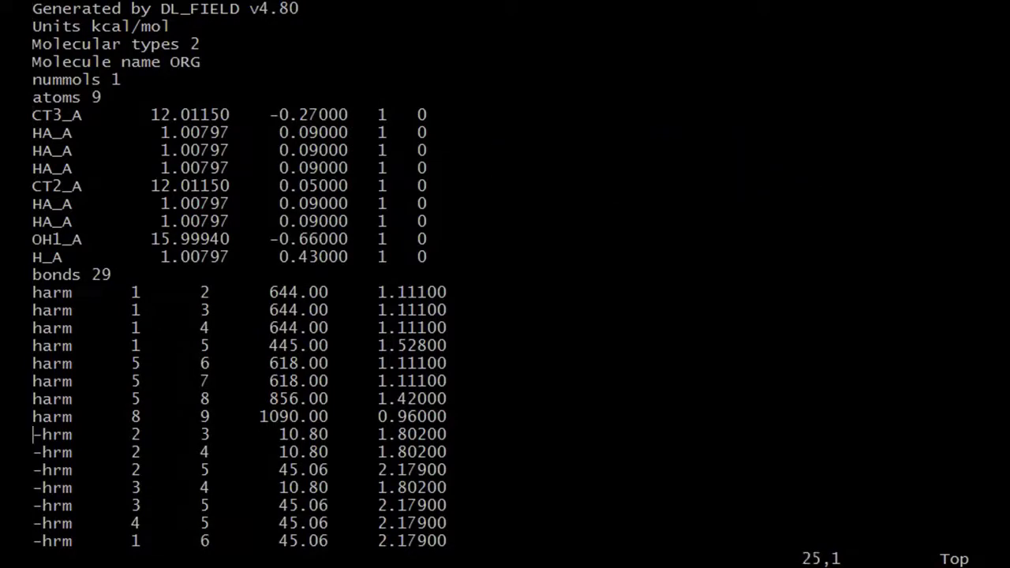
pyautogui.press('Down')
pyautogui.press('Down')
pyautogui.press('Down')
pyautogui.press('Down')
pyautogui.press('Down')
pyautogui.press('Down')
pyautogui.press('Down')
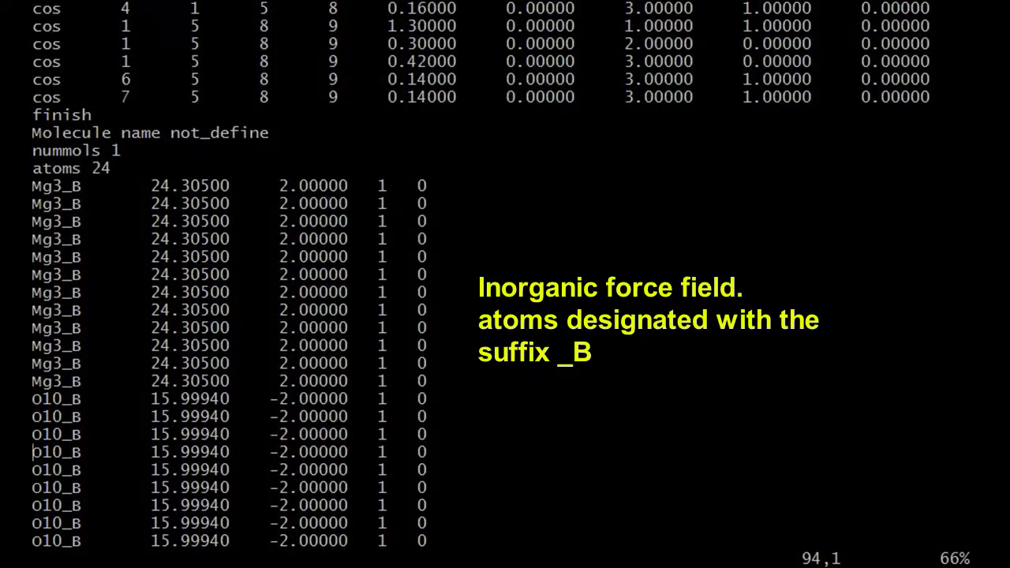
pyautogui.press('Down')
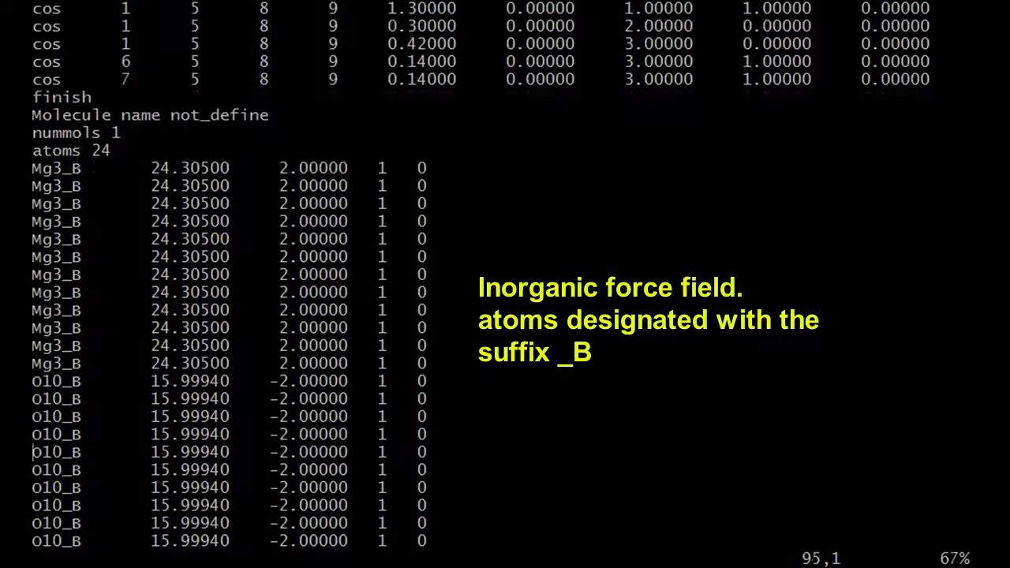
# - Scroll to the vdw list showing Buckingham MgO pairs and undefined ???? cross pairs
pyautogui.press('Down')
pyautogui.press('Down')
pyautogui.press('Down')
pyautogui.press('Down')
pyautogui.press('Down')
pyautogui.press('Down')
pyautogui.press('Down')
pyautogui.press('Down')
pyautogui.press('Down')
pyautogui.press('Down')
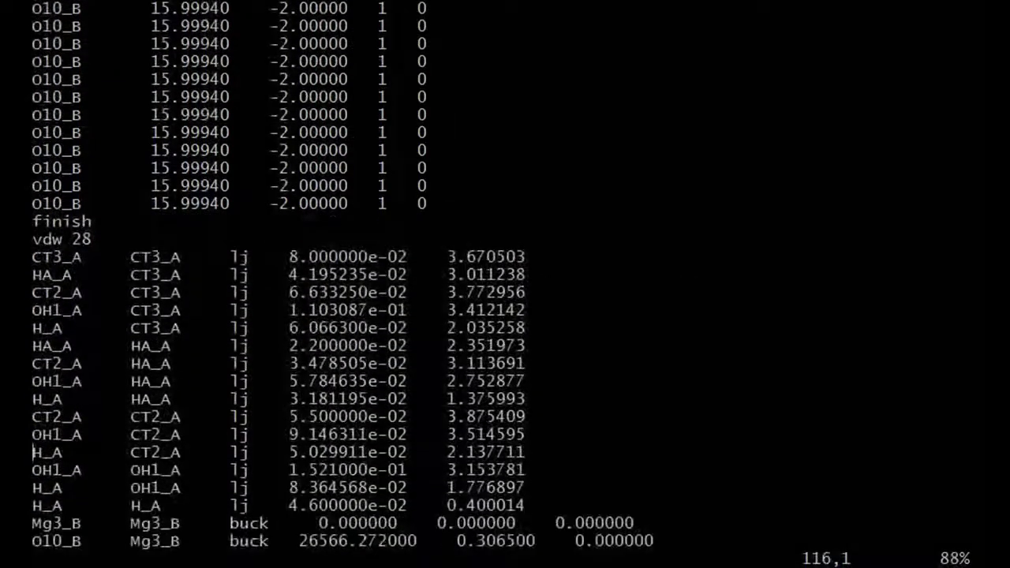
pyautogui.press('Down')
pyautogui.press('Down')
pyautogui.press('Down')
pyautogui.press('Down')
pyautogui.press('Down')
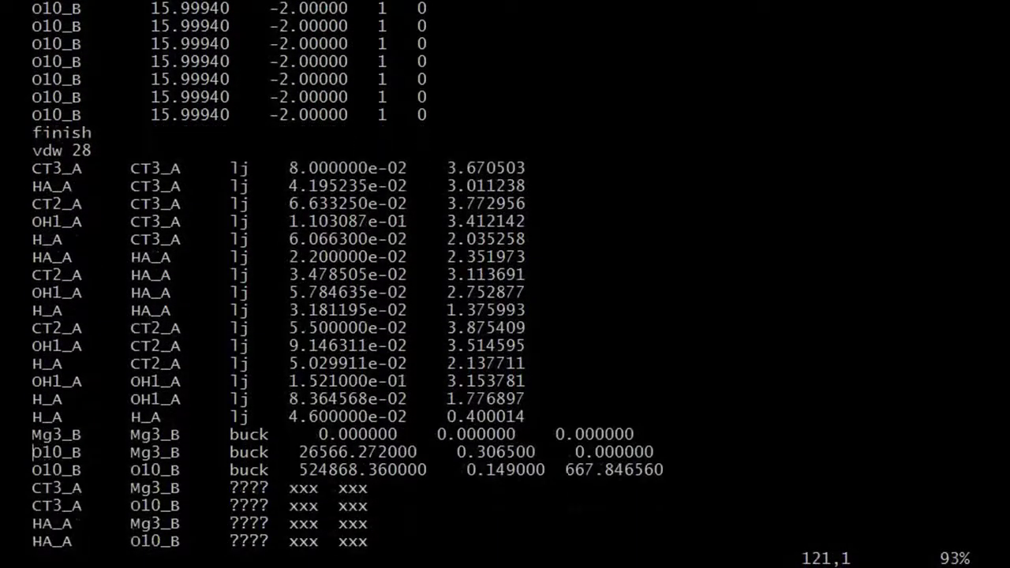
pyautogui.press('Down')
pyautogui.press('Down')
pyautogui.press('Down')
pyautogui.press('Down')
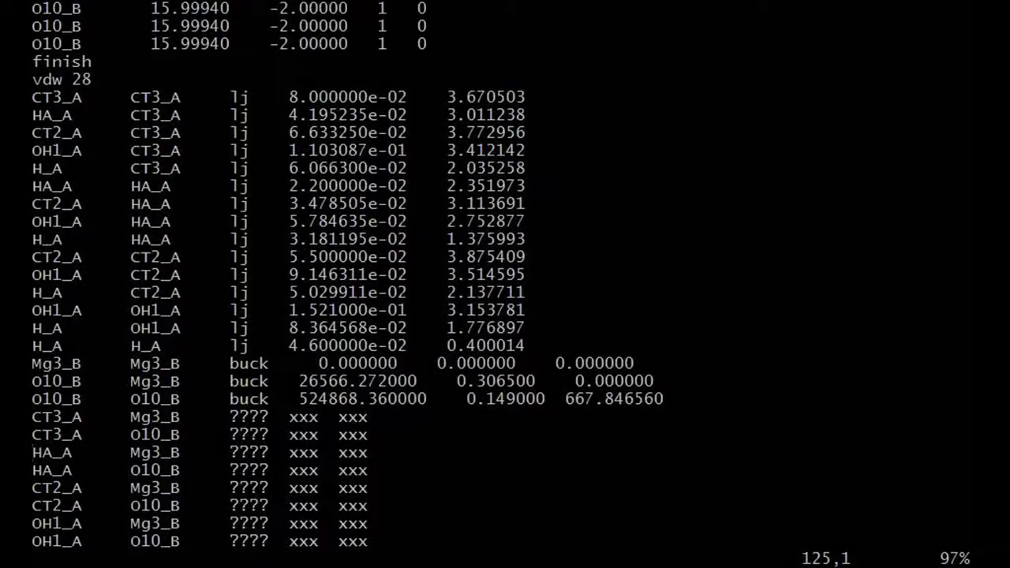